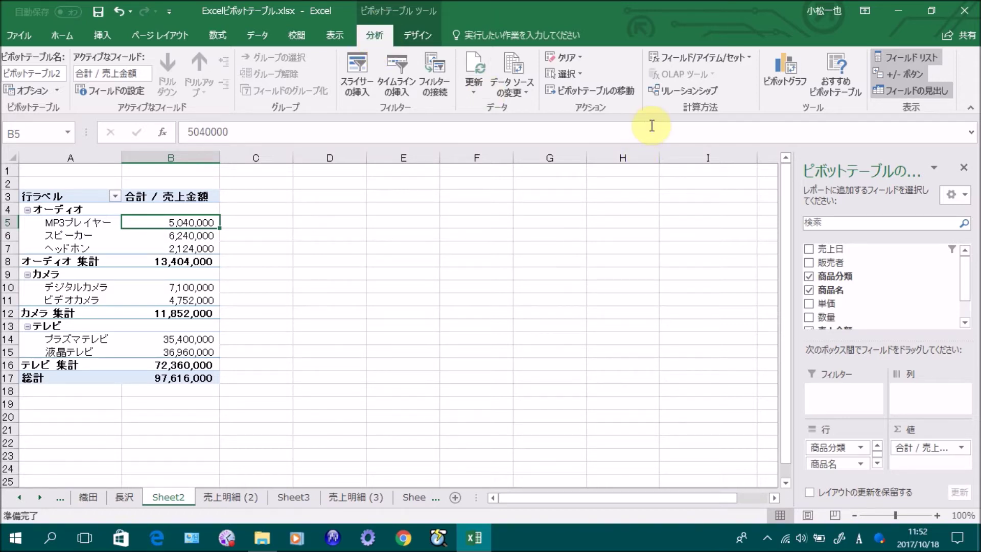
- Start a new calculated field and name it 消費税 using Japanese input
{"action": "left_click", "coordinate": [700, 62]}
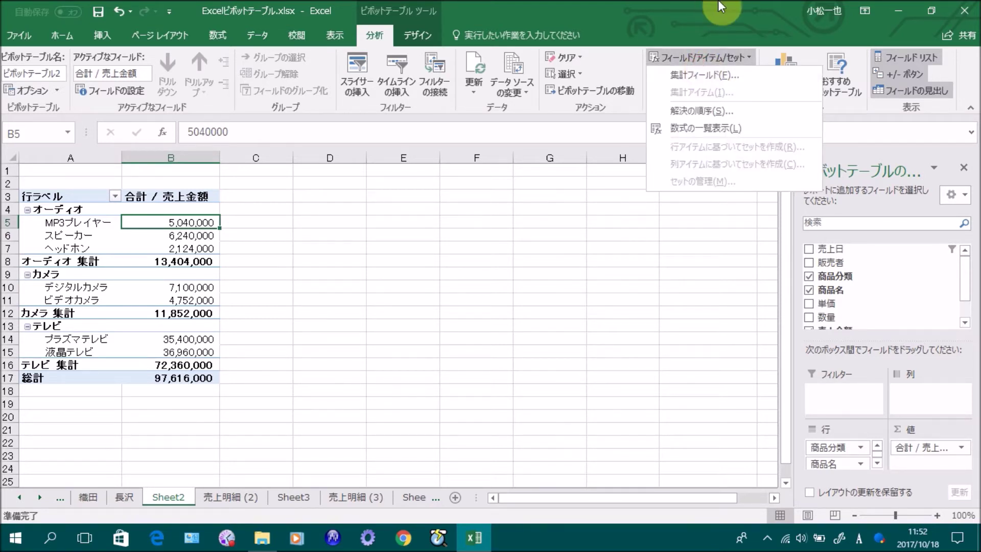
{"action": "left_click", "coordinate": [746, 77]}
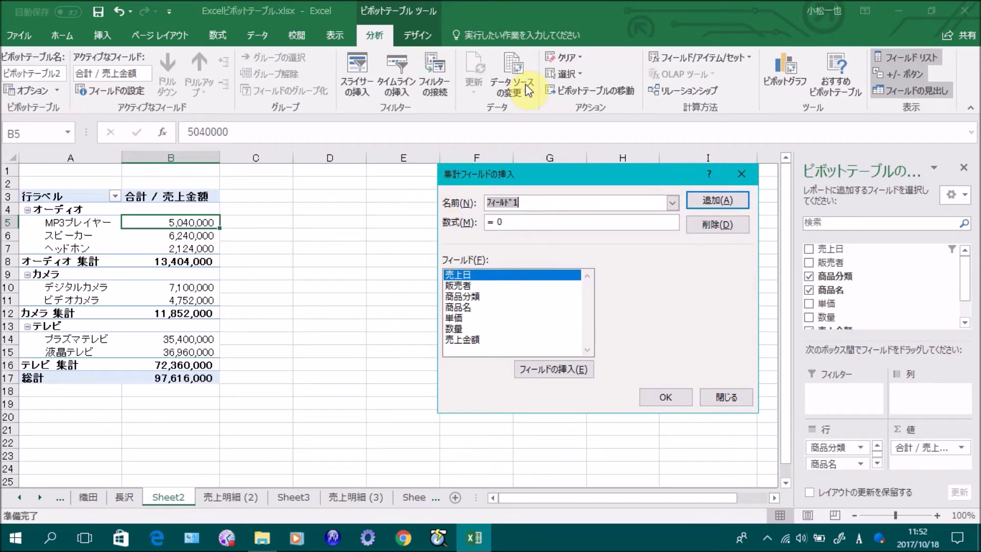
{"action": "key", "text": "BackSpace"}
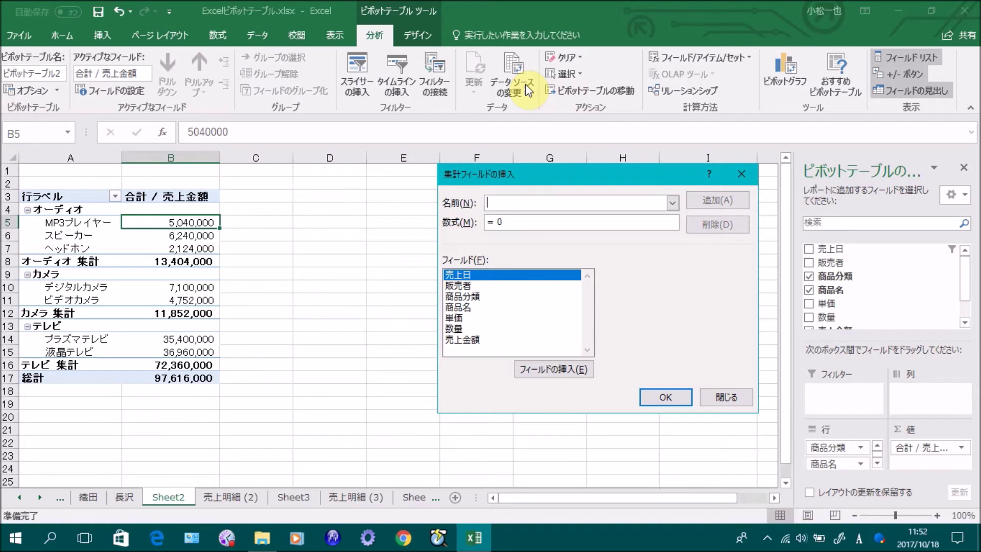
{"action": "key", "text": "Zenkaku_Hankaku"}
{"action": "type", "text": "shou"}
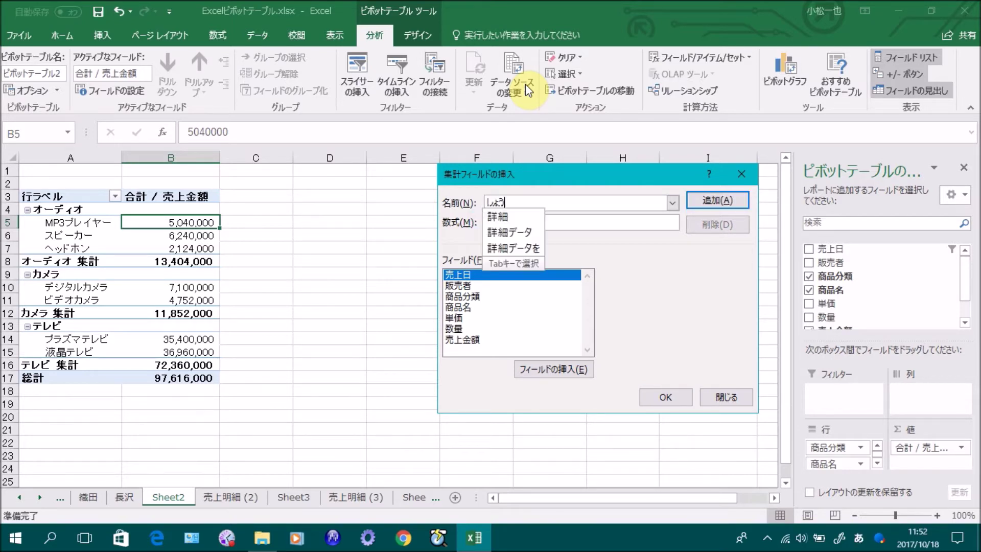
{"action": "type", "text": "hin"}
{"action": "key", "text": "BackSpace"}
{"action": "type", "text": "zei"}
{"action": "key", "text": "space"}
{"action": "key", "text": "Return"}
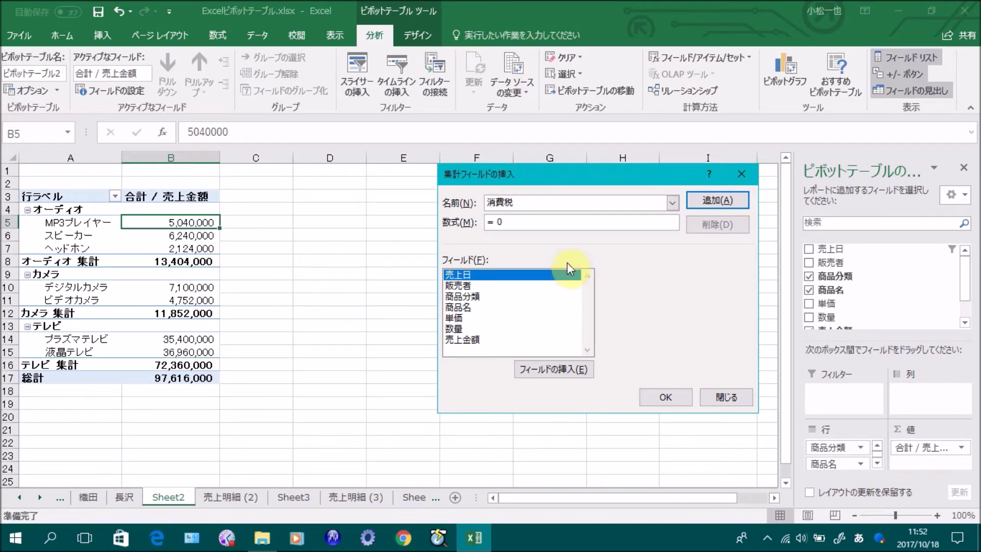
{"action": "left_click", "coordinate": [519, 223]}
- Write the formula = int(売上金額*8/108), inserting the 売上金額 field, and add the field
{"action": "key", "text": "BackSpace"}
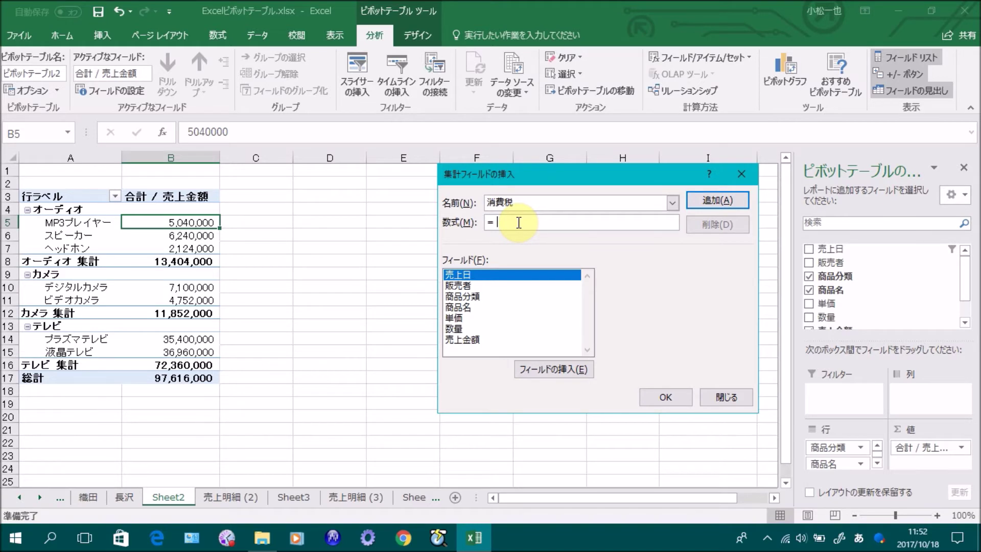
{"action": "key", "text": "Zenkaku_Hankaku"}
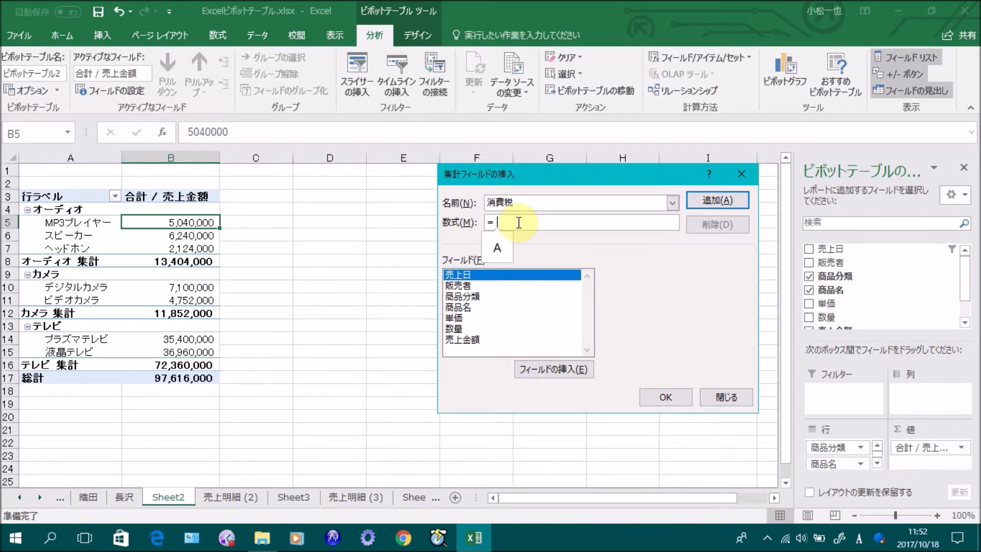
{"action": "type", "text": "int("}
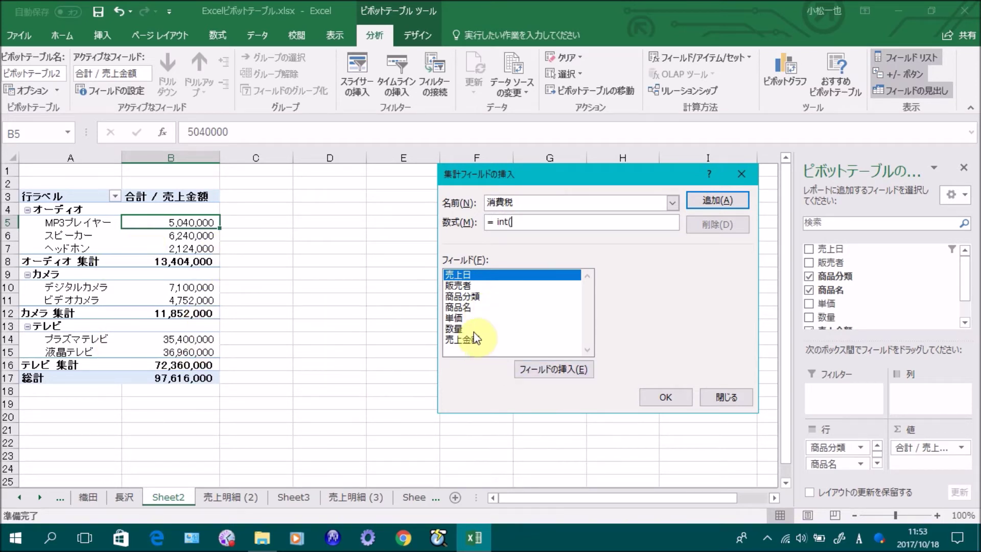
{"action": "left_click", "coordinate": [466, 339]}
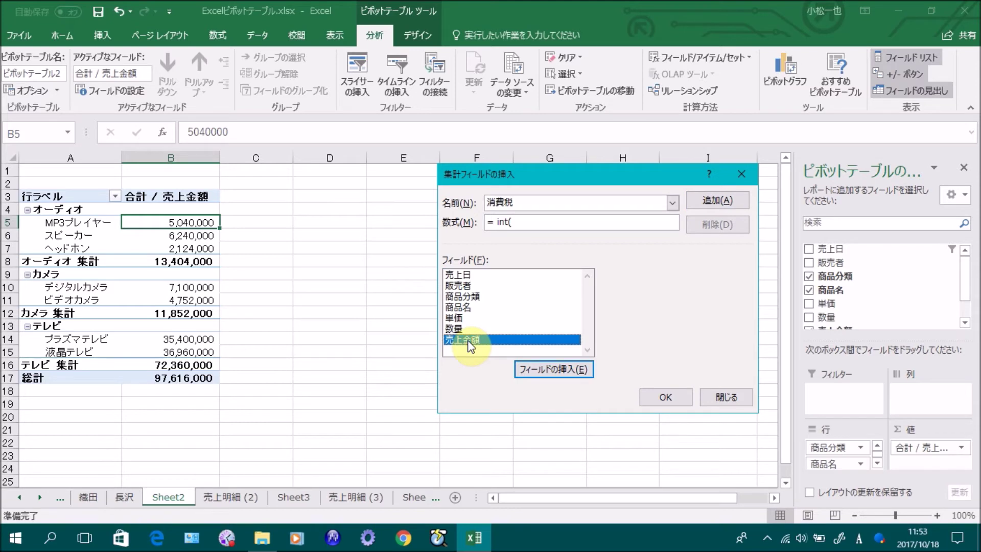
{"action": "left_click", "coordinate": [531, 370]}
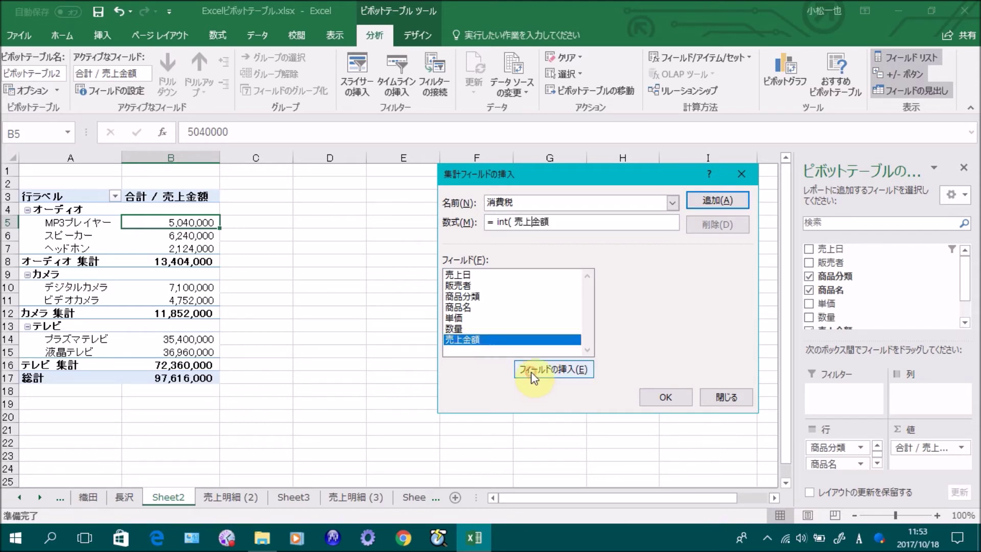
{"action": "left_click", "coordinate": [532, 221]}
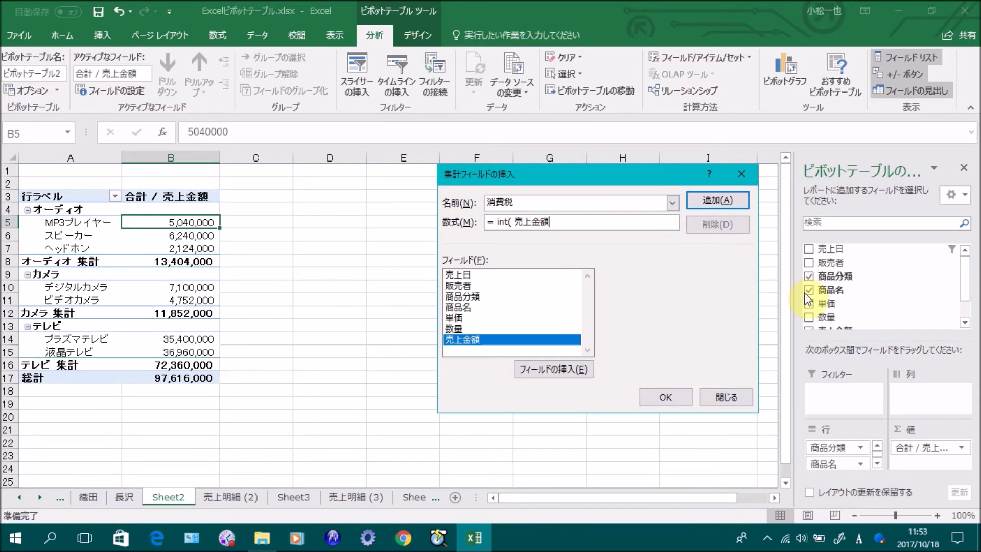
{"action": "type", "text": "*"}
{"action": "type", "text": "8/"}
{"action": "type", "text": "108"}
{"action": "type", "text": ")"}
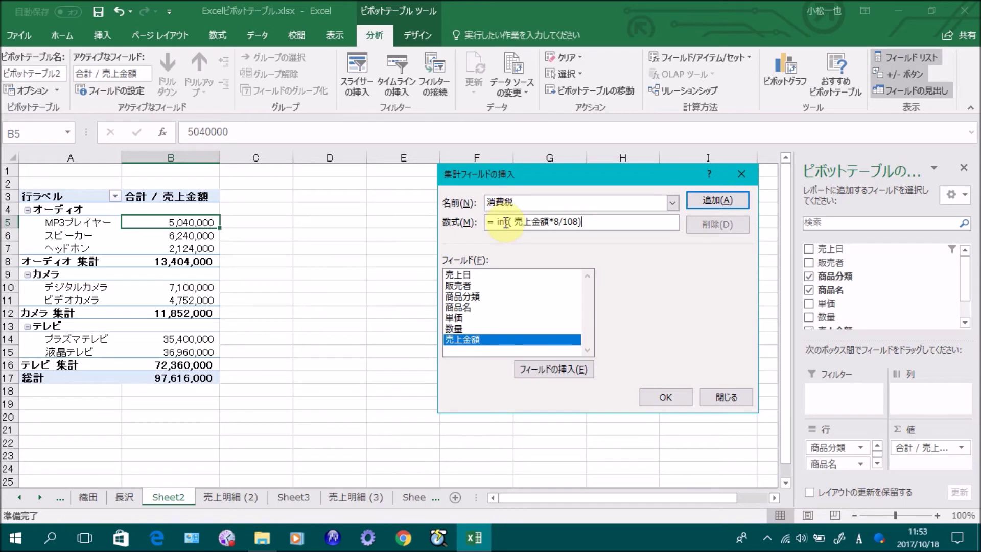
{"action": "left_click", "coordinate": [659, 400]}
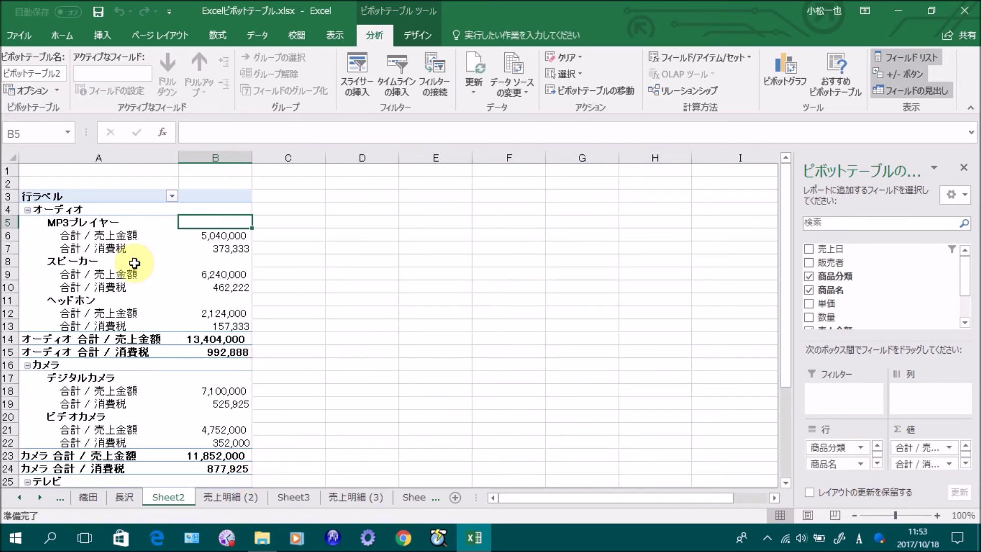
- Check the MP3プレイヤー sales total and 消費税 row labels and values in the pivot table
{"action": "left_click", "coordinate": [104, 249]}
{"action": "left_click", "coordinate": [117, 234]}
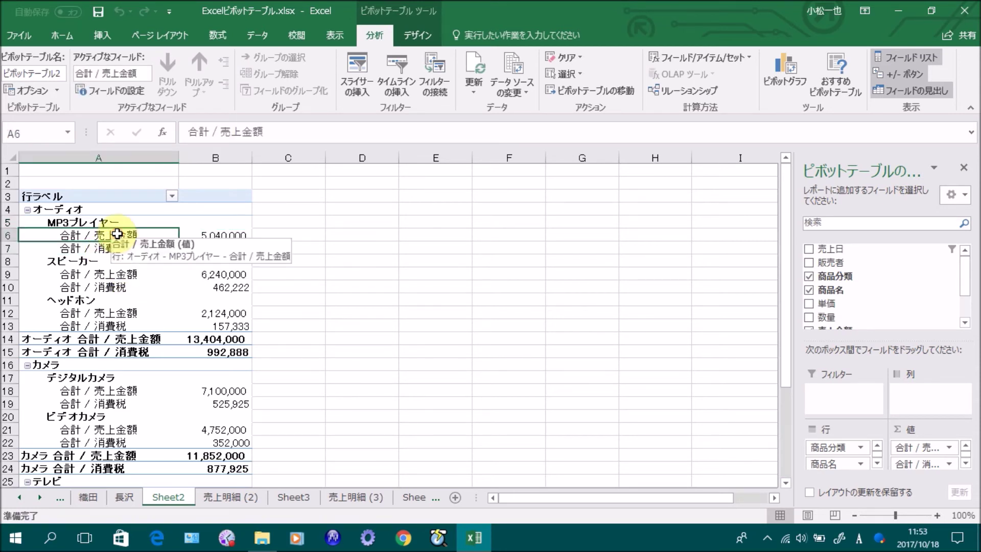
{"action": "left_click", "coordinate": [220, 236]}
{"action": "left_click", "coordinate": [228, 249]}
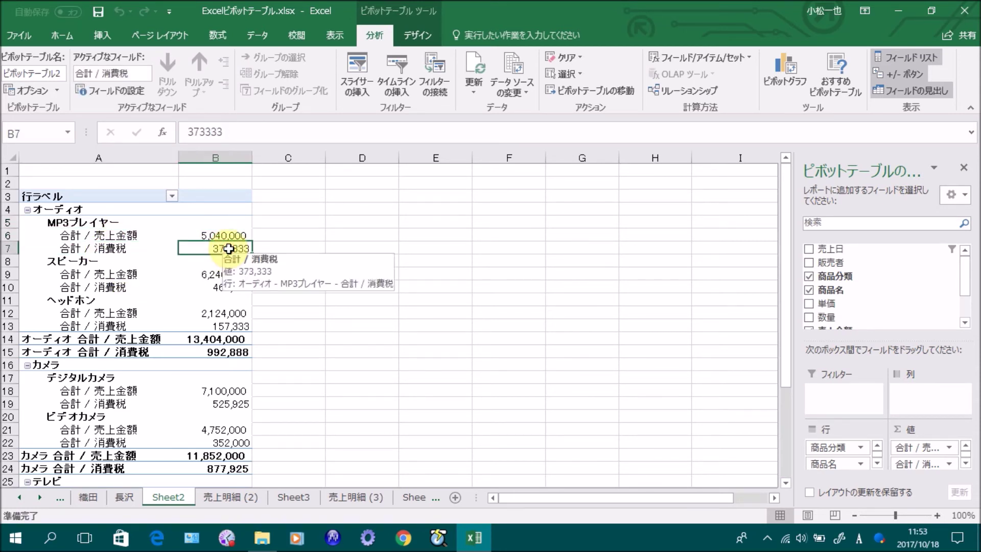